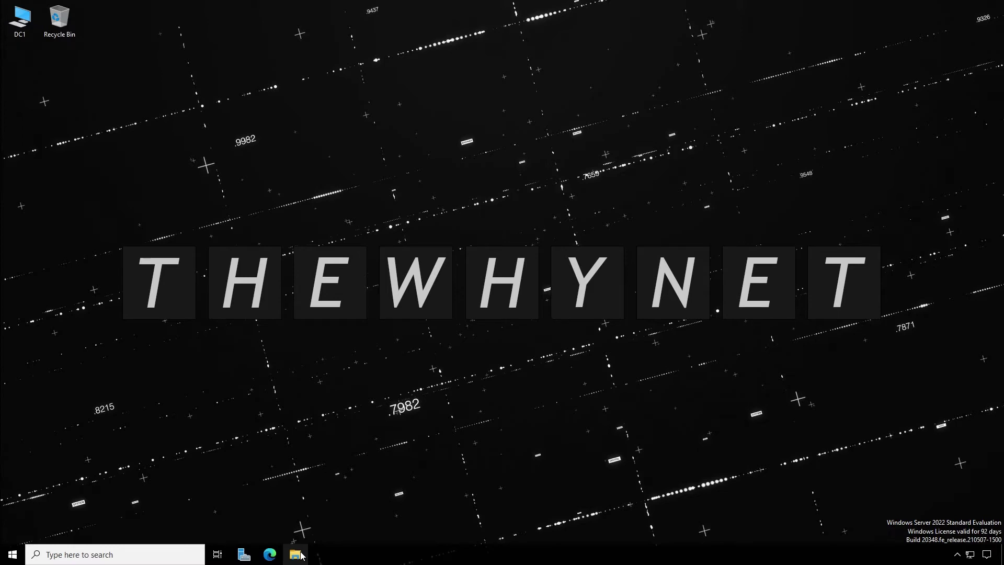
- Browse to DC1's Local Disk (C:) in File Explorer
click(301, 554)
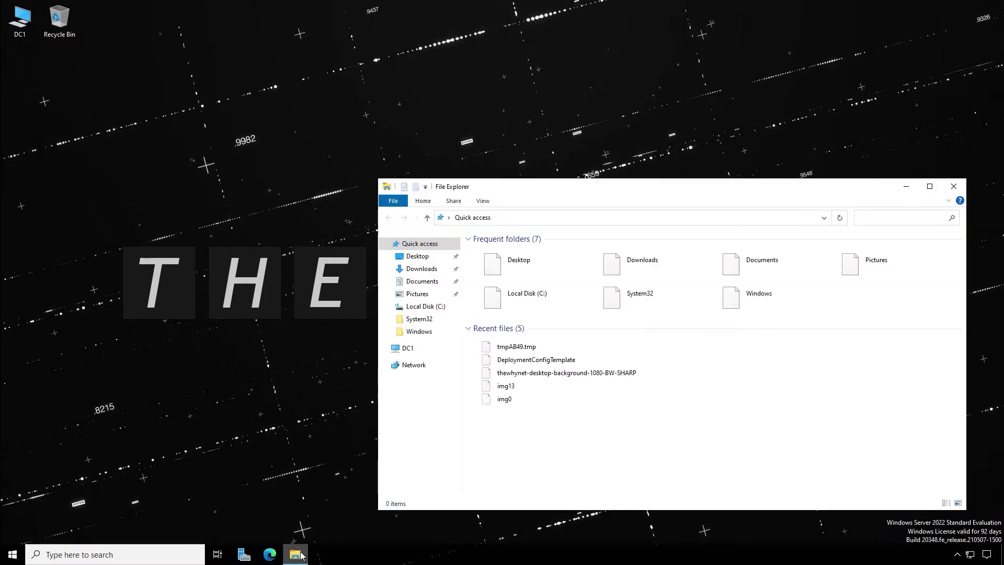
click(428, 348)
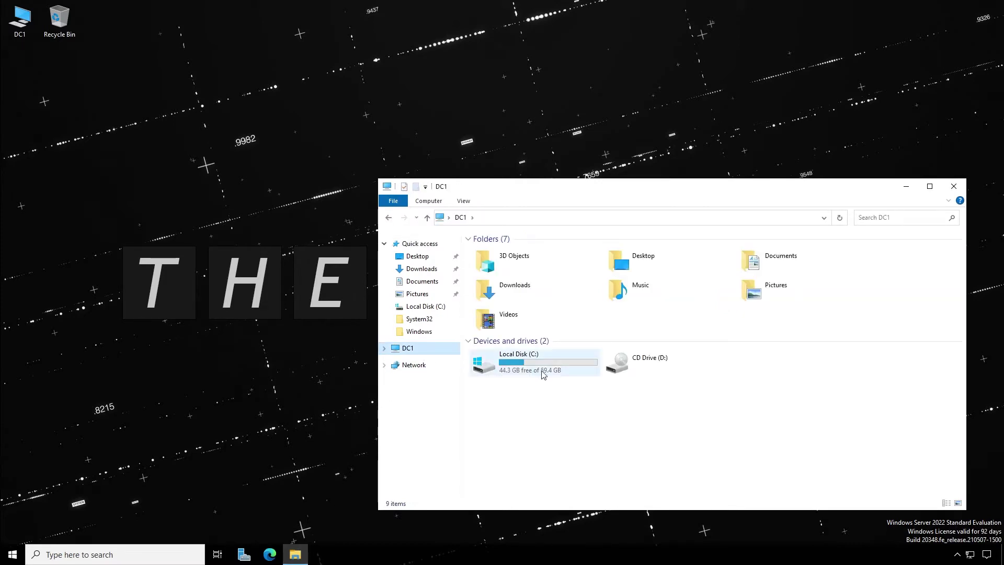
double_click(543, 374)
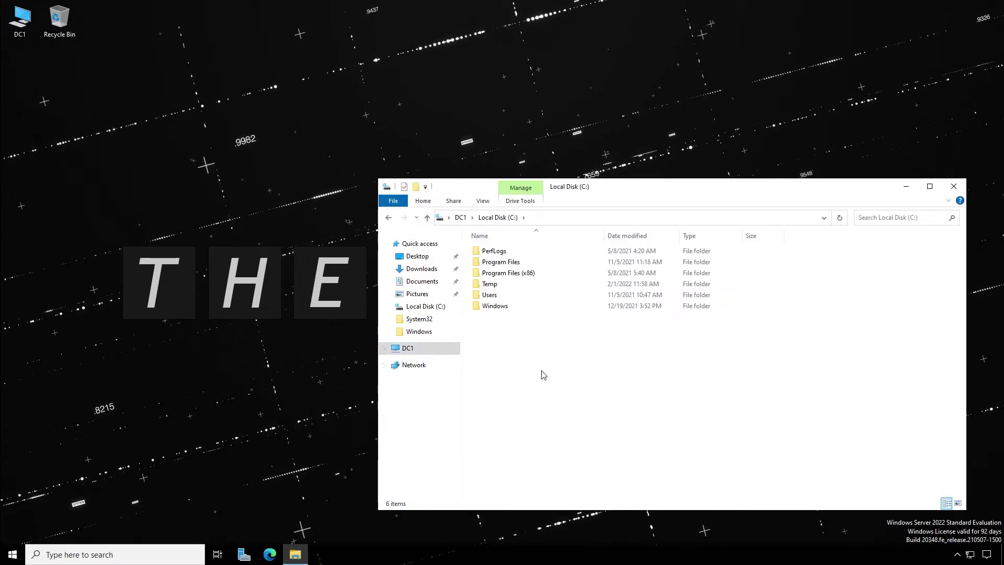
- Create a new folder named Backup at the root of C:
right_click(543, 374)
mouse_move(636, 489)
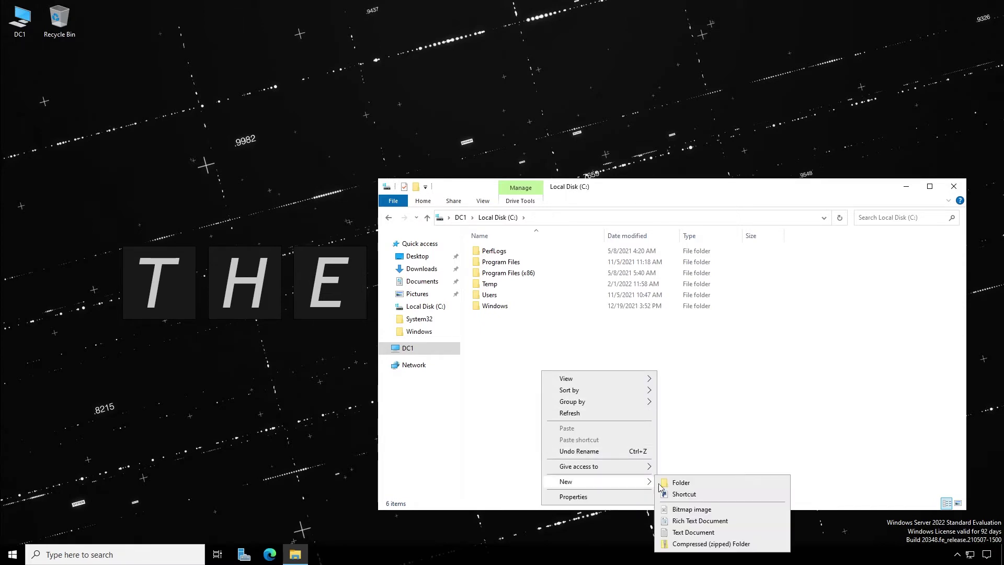
click(679, 482)
text(Backup)
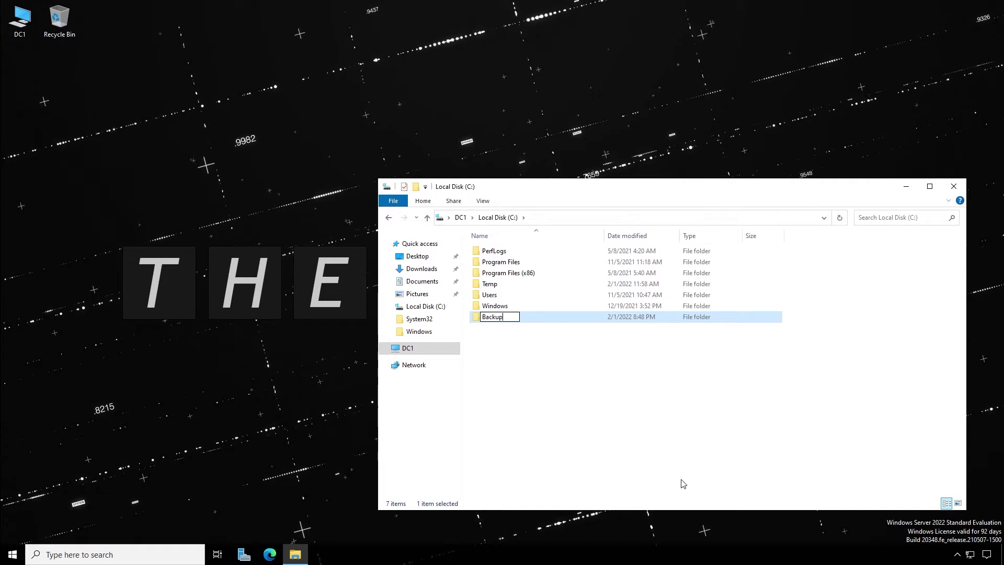
key(Return)
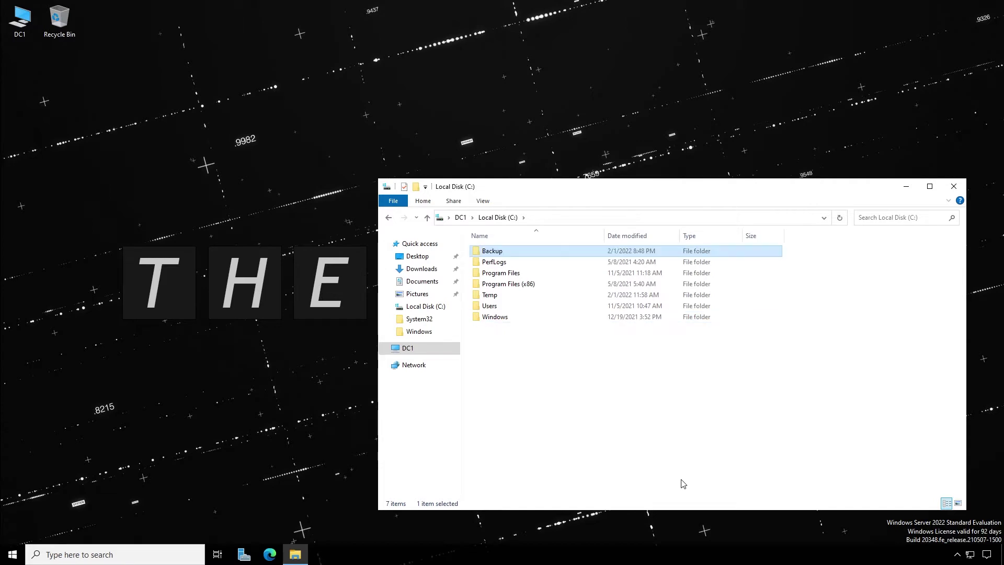
click(242, 555)
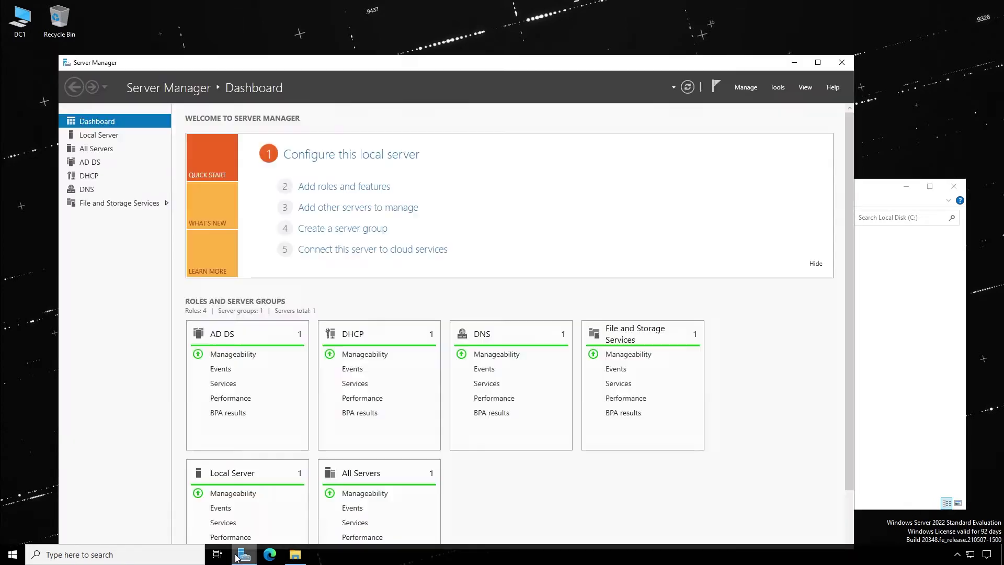
- Launch the DHCP console from Server Manager Tools and enlarge its window
click(778, 90)
click(797, 204)
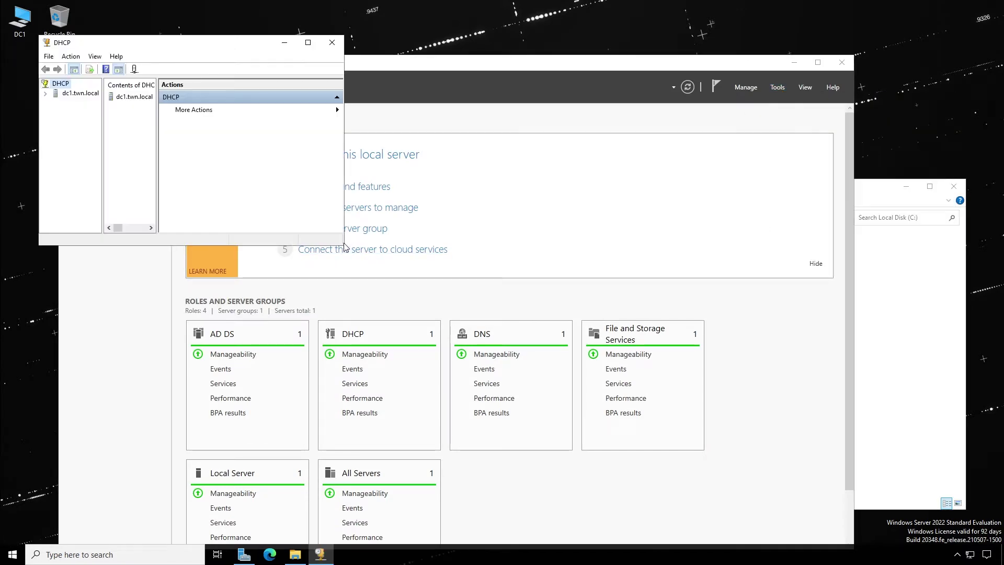
drag(344, 245, 775, 473)
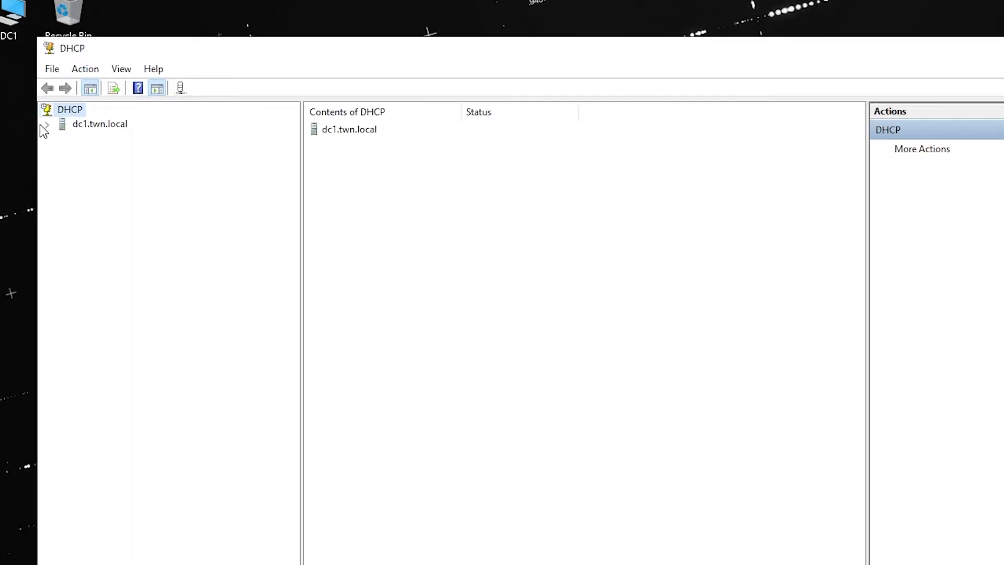
- Expand dc1.twn.local > IPv4 > Main Scope and view the pool, leases and 10.0.0.15 reservation
click(45, 93)
click(62, 138)
click(77, 166)
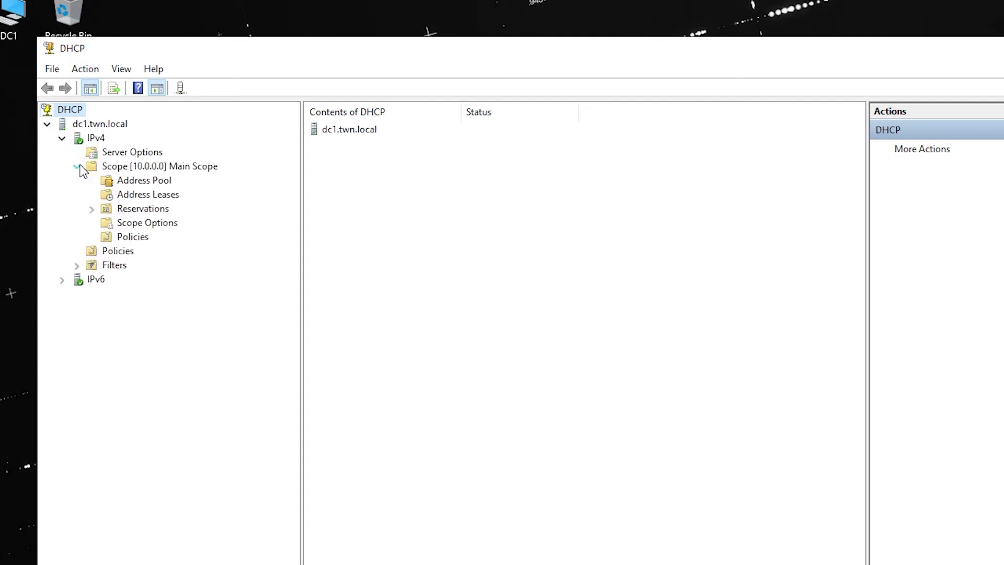
click(145, 168)
click(145, 180)
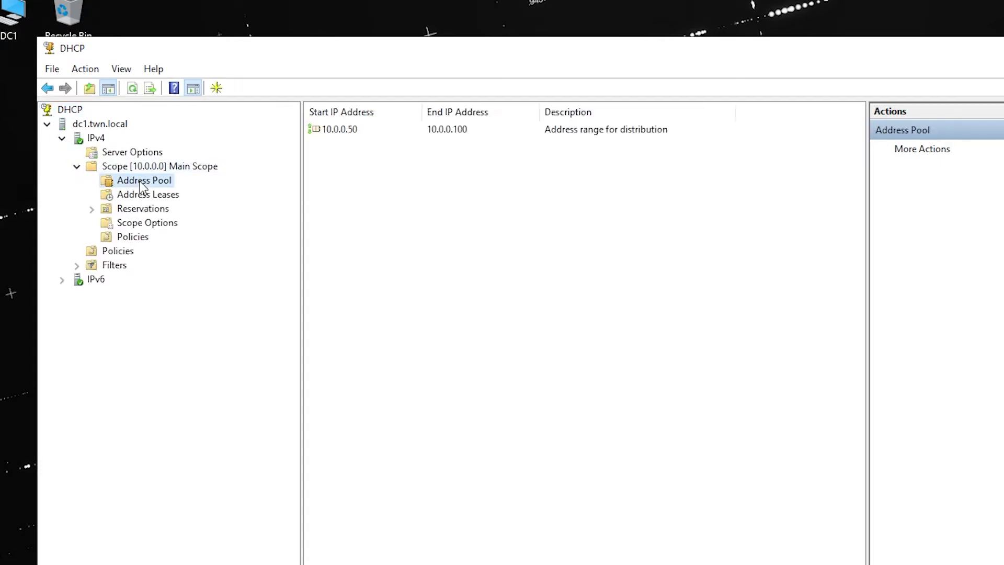
click(145, 195)
click(142, 209)
click(92, 209)
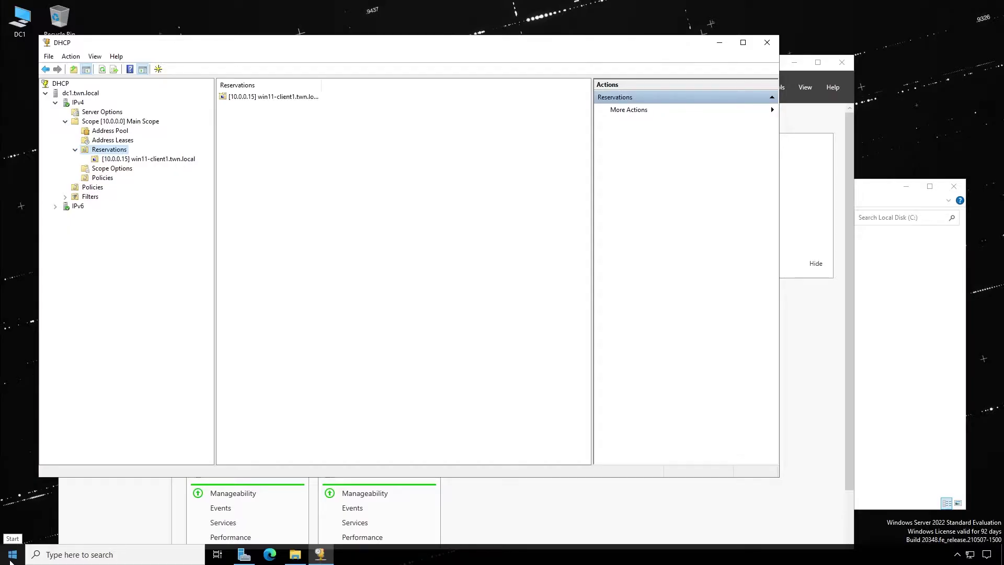
click(12, 554)
- Run 'netsh dhcp server dump all' in Command Prompt and scroll back through the scope sections
text(cmd)
key(Return)
text(n)
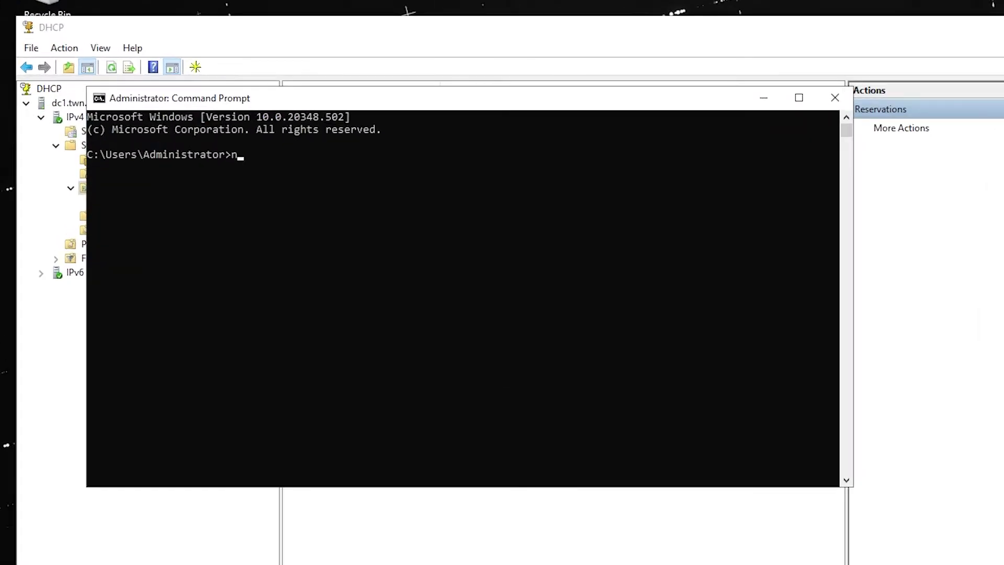
text(etsh dhcp server d)
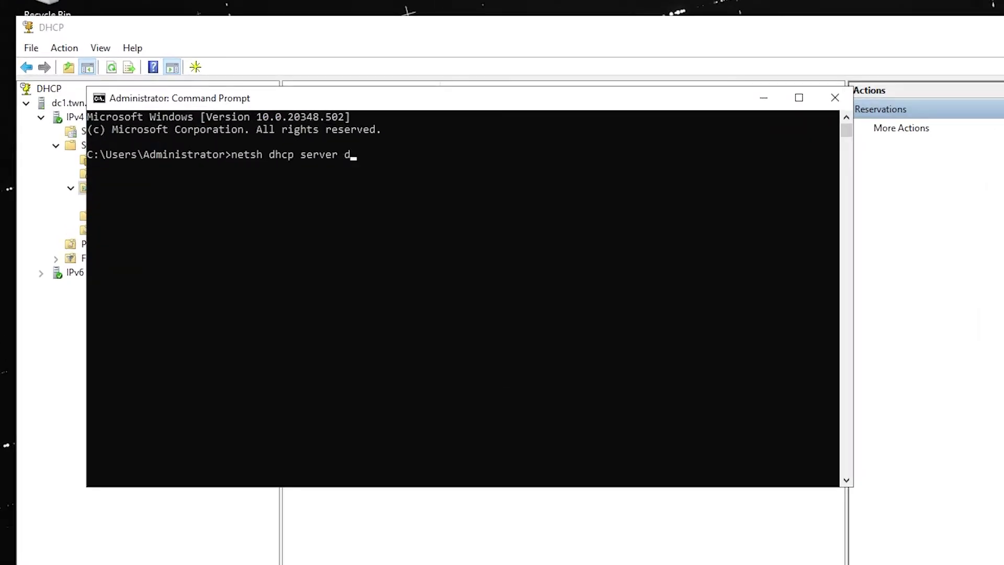
text(ump all)
key(Return)
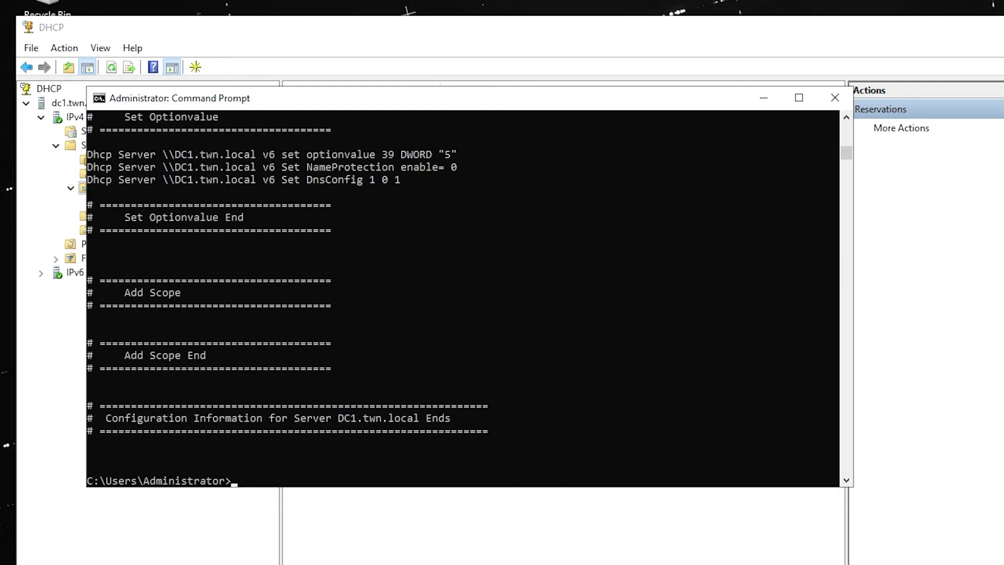
scroll(495, 326, up, 9)
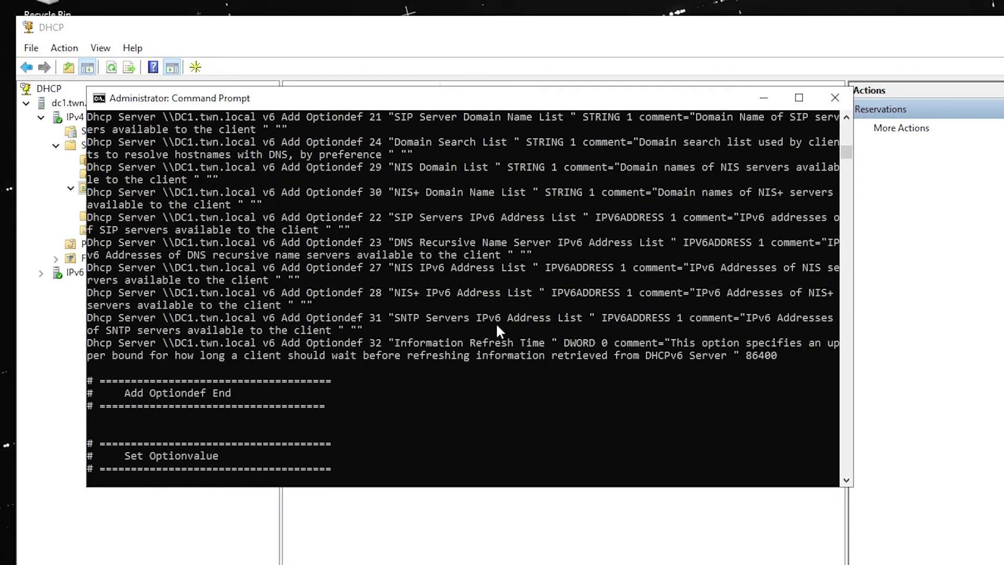
scroll(497, 327, up, 20)
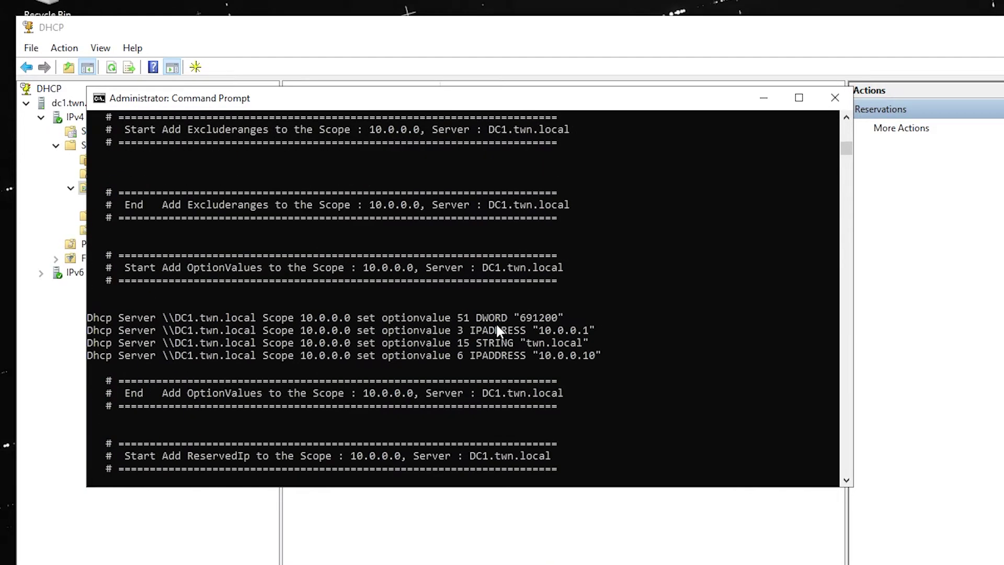
scroll(495, 329, up, 5)
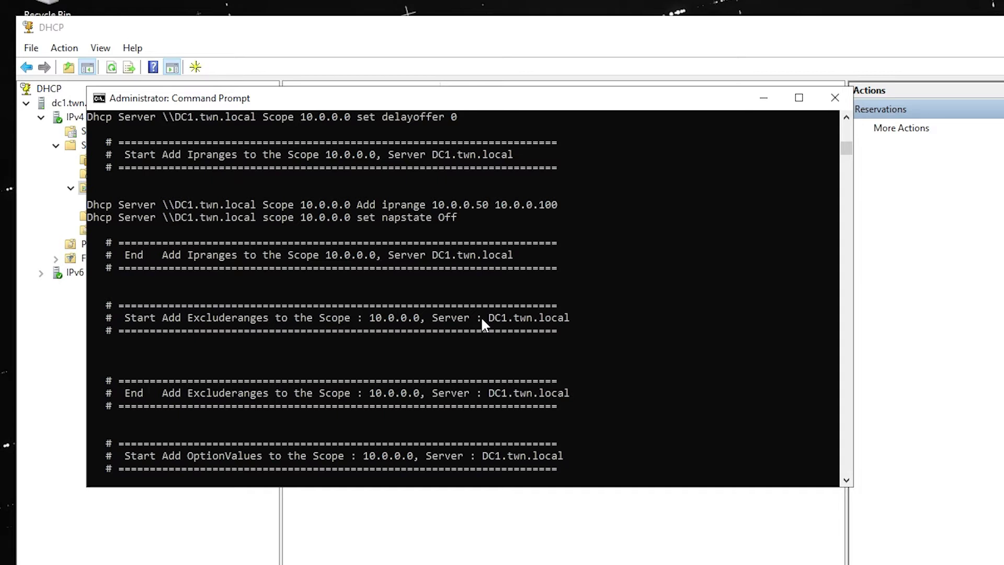
- Clear the screen and redirect the recalled dump command into c:\backup\dhcp_backup.txt
text(cls)
key(Return)
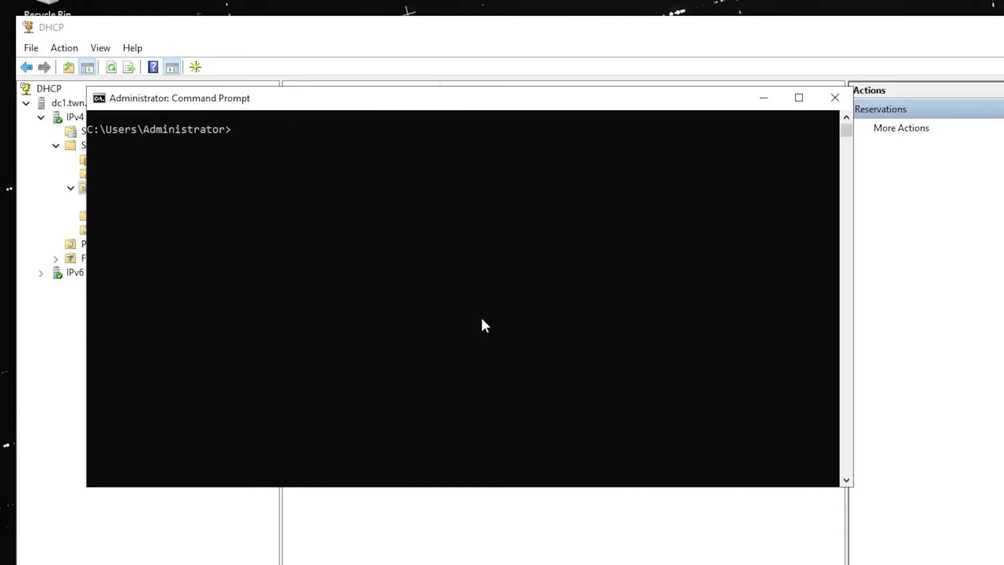
key(Up)
key(Up)
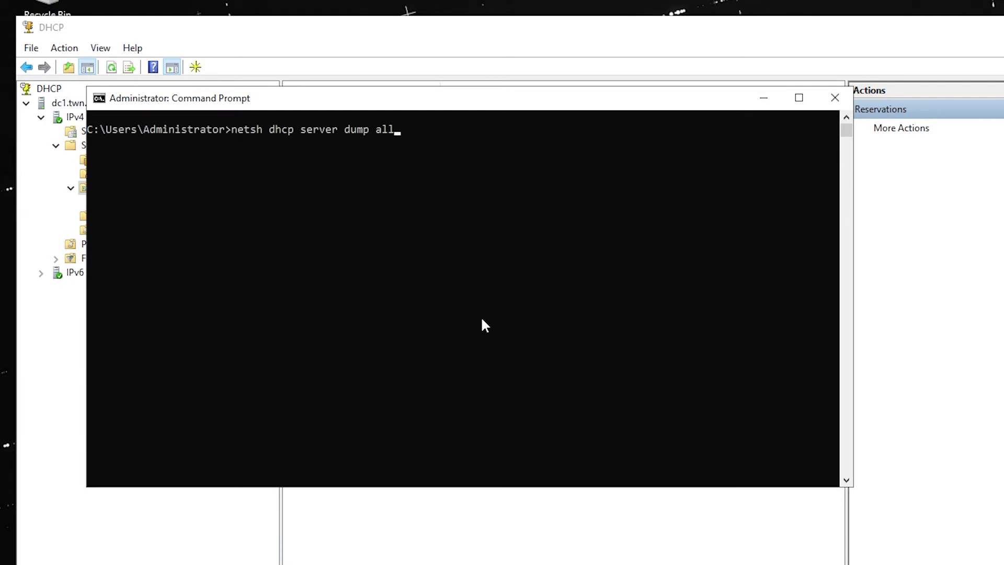
text(> c:\backup\dhcp)
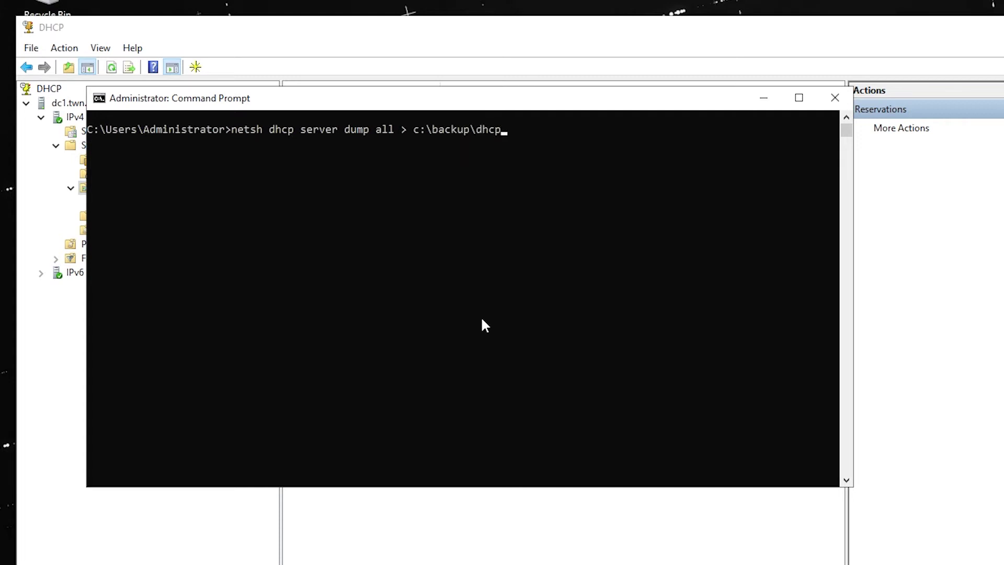
text(_backup.txt)
key(Return)
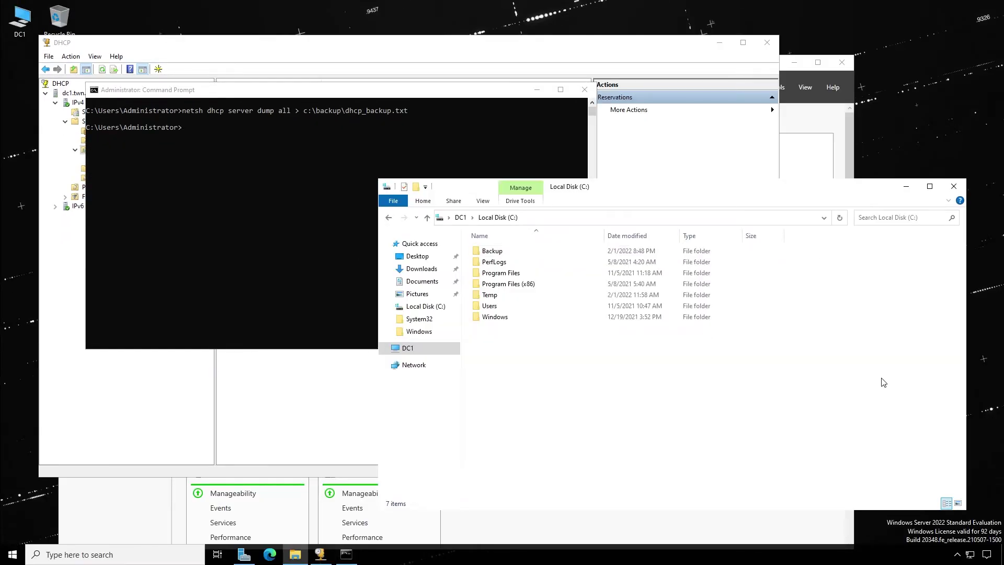
- Open dhcp_backup from the Backup folder in Notepad, scroll through the dump, and close it
double_click(482, 252)
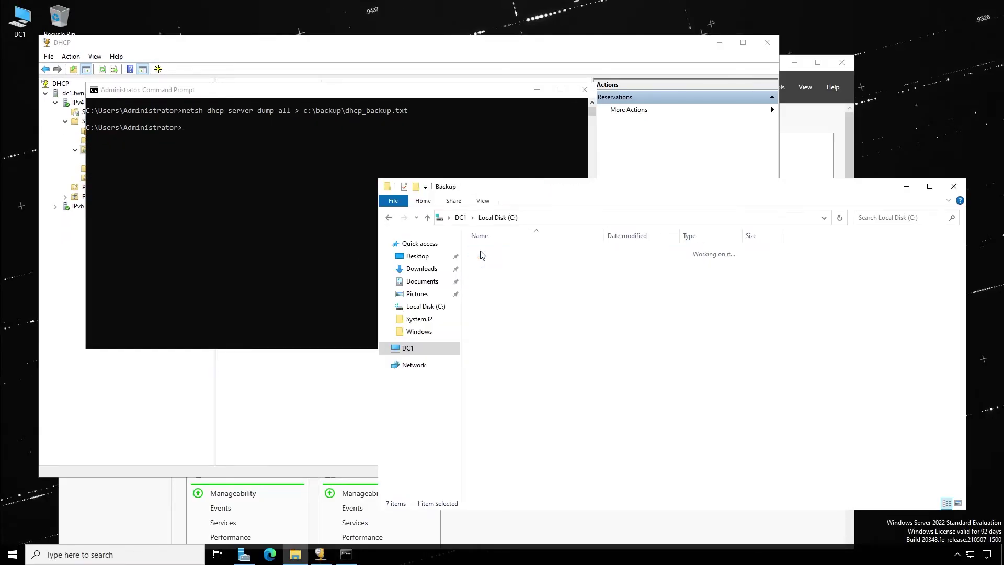
double_click(481, 252)
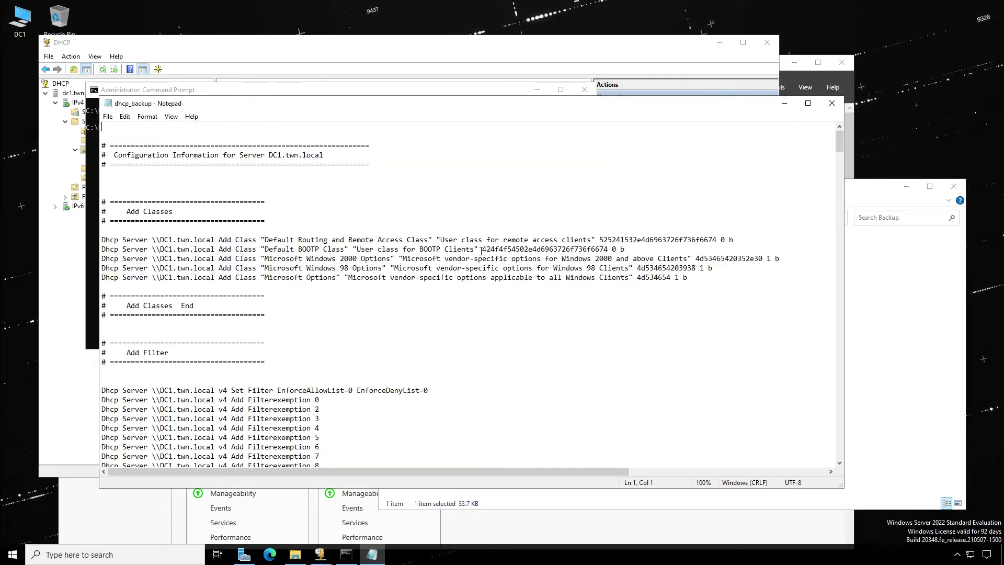
scroll(480, 324, down, 20)
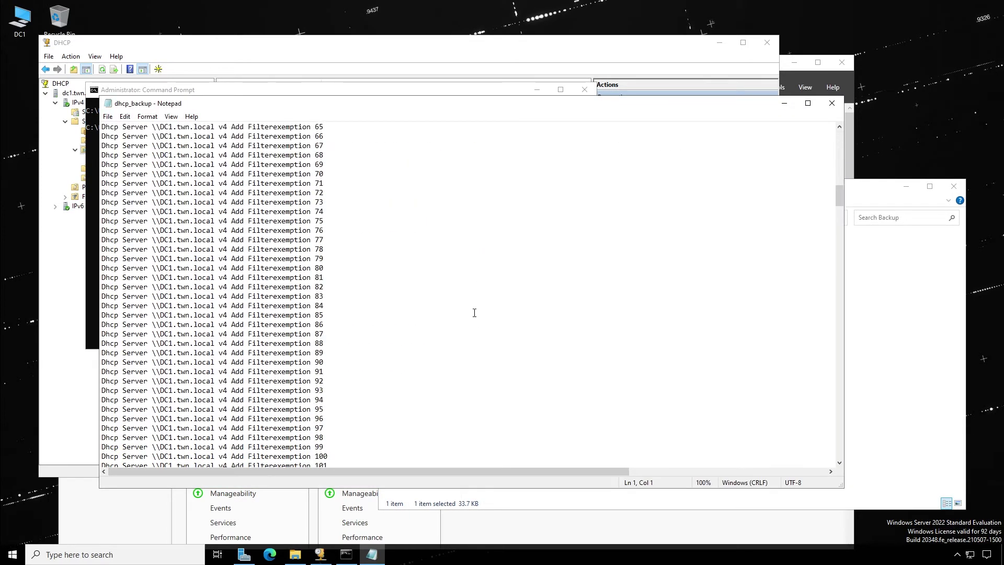
click(831, 104)
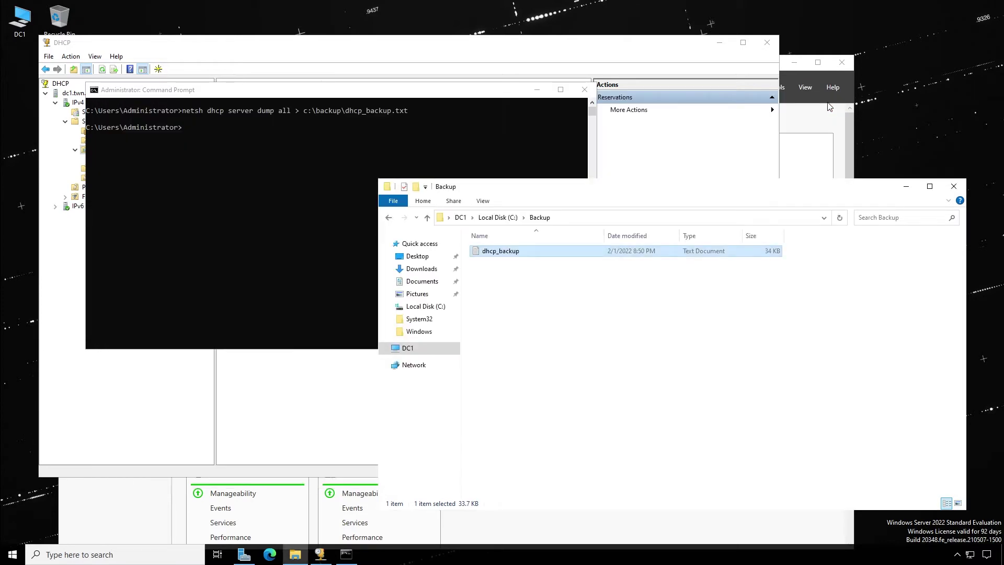
- Delete Scope [10.0.0.0] Main Scope, accepting both deletion warnings
click(311, 47)
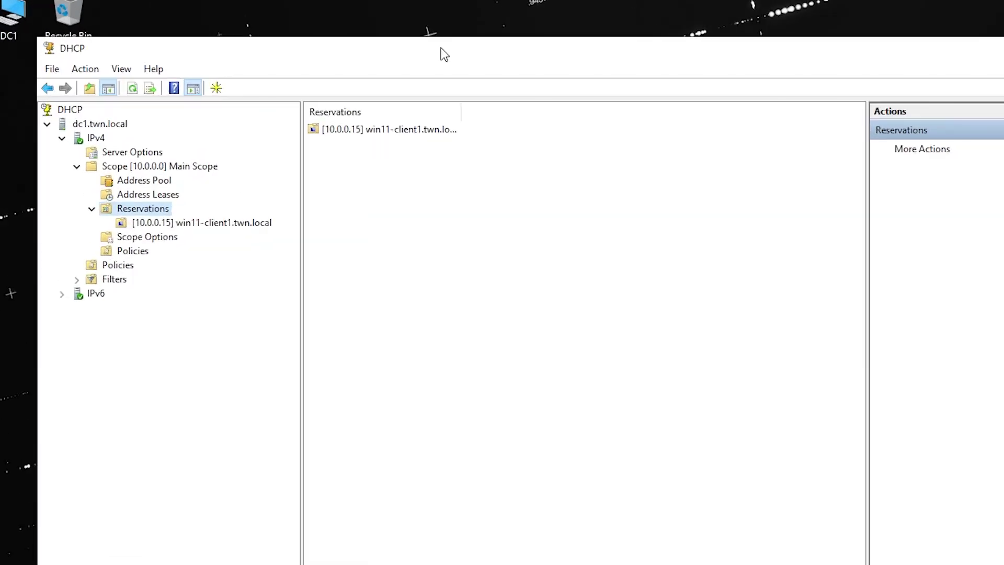
click(91, 167)
right_click(90, 165)
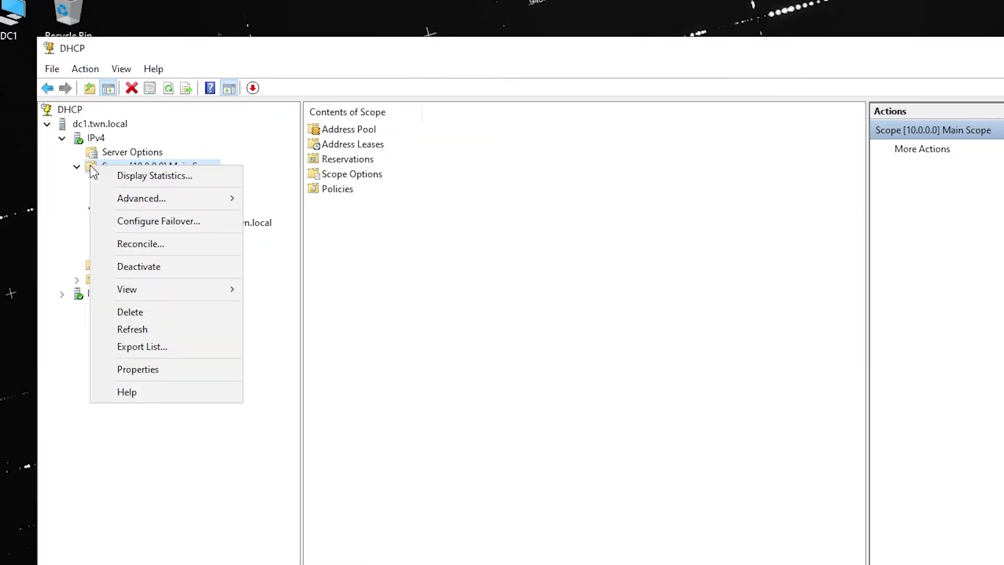
click(155, 314)
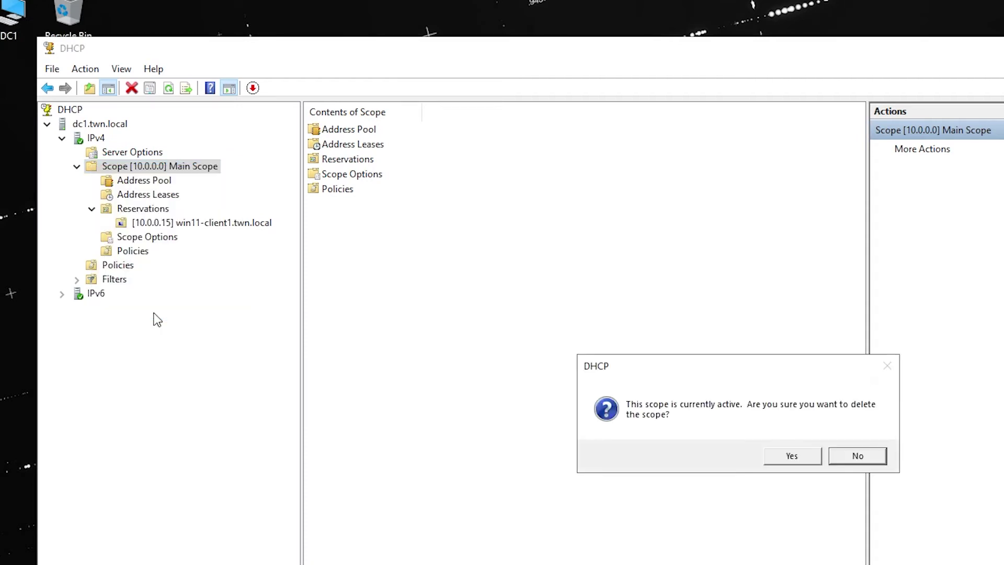
click(788, 456)
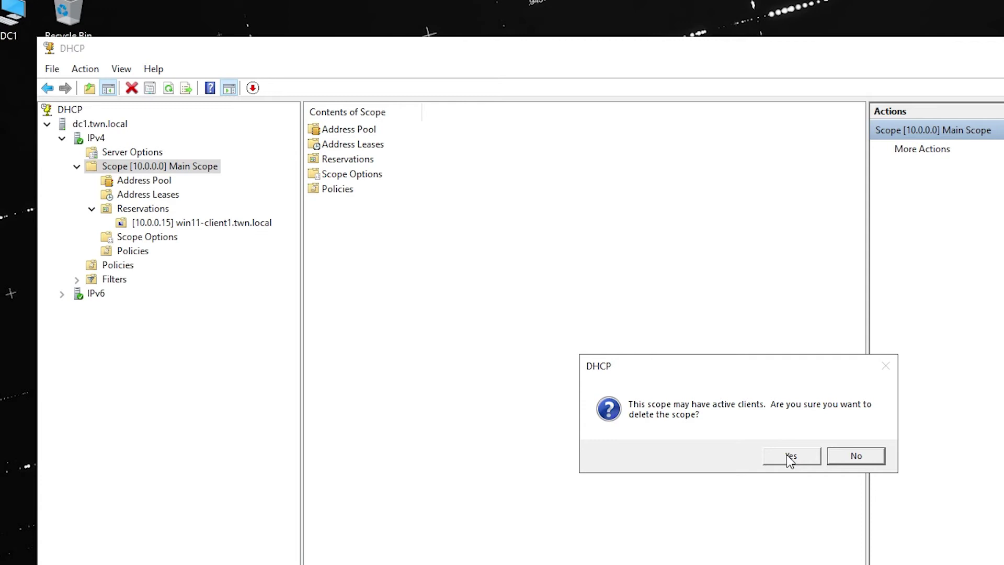
click(788, 456)
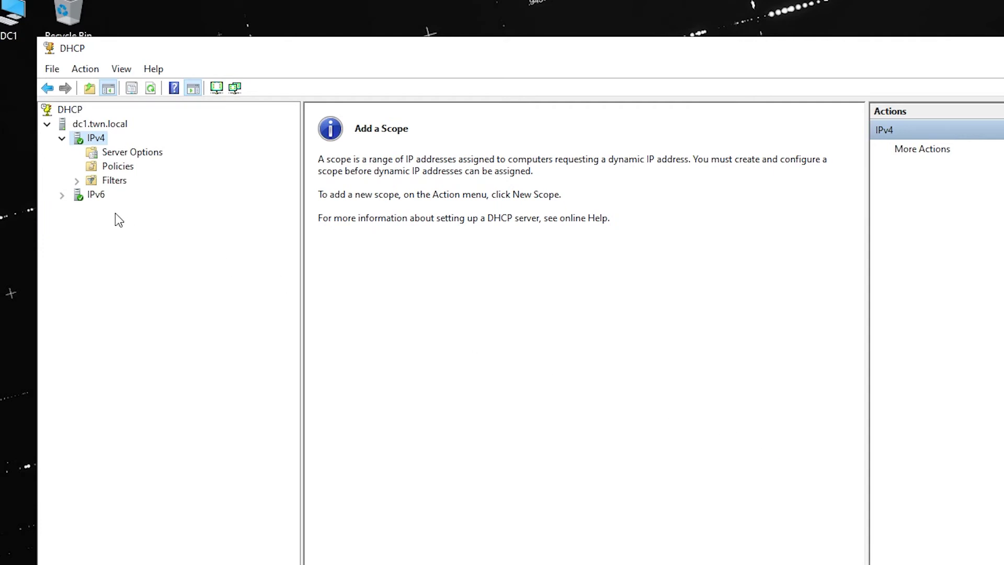
- Review the IPv4 Server Options, Policies and the Allow/Deny Filters
click(102, 155)
click(102, 170)
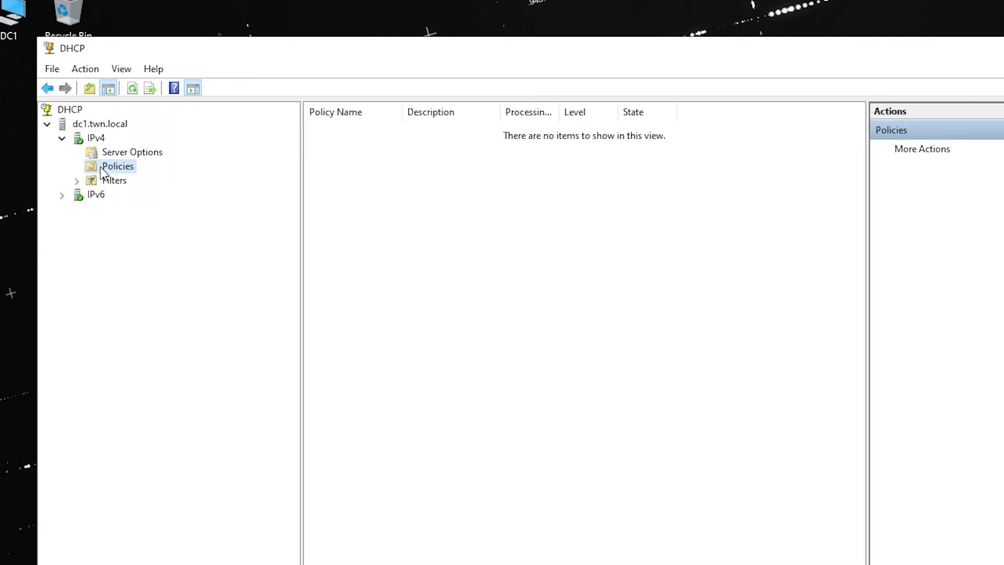
double_click(110, 180)
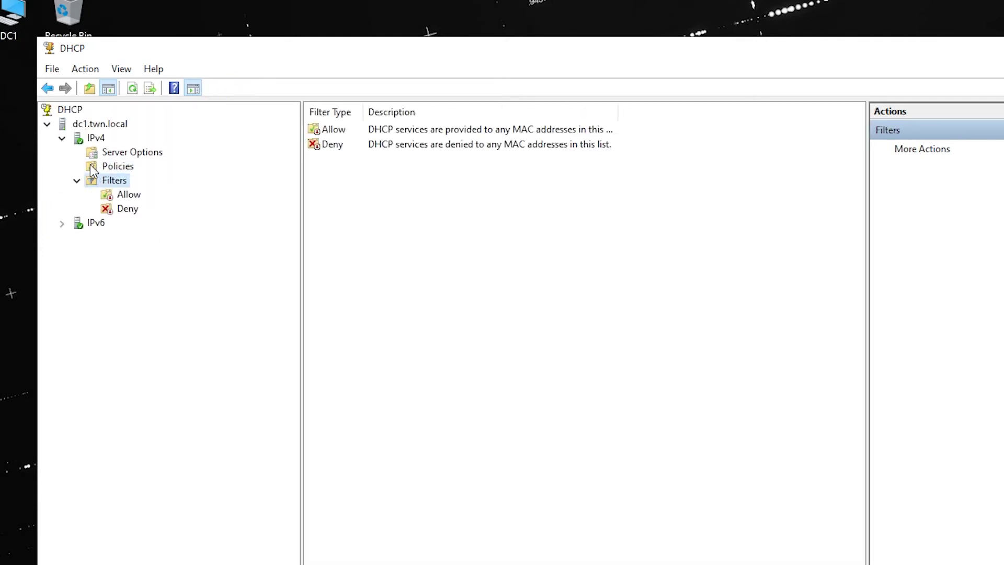
- Delete dc1.twn.local from the console and confirm the removal
right_click(81, 125)
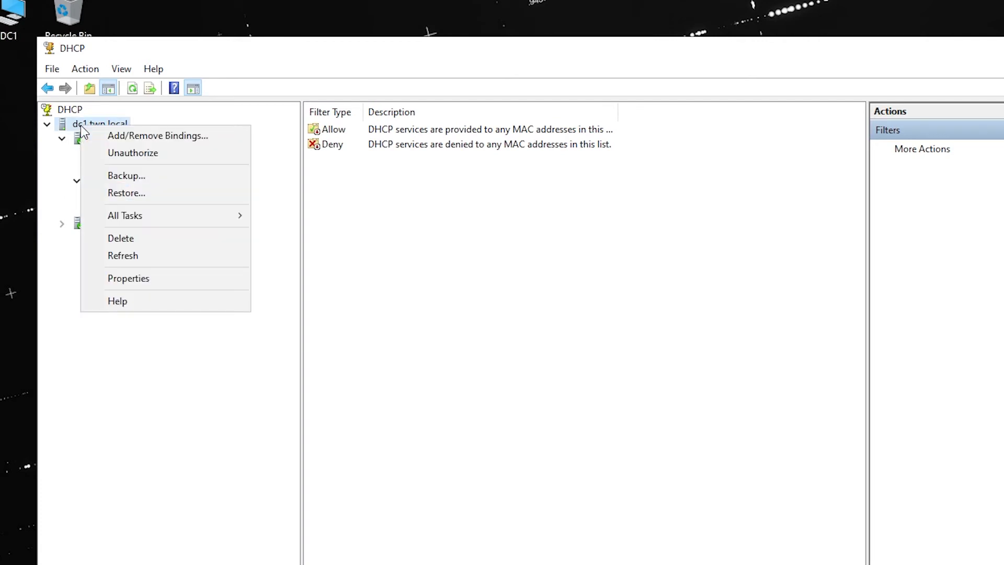
click(137, 239)
click(770, 454)
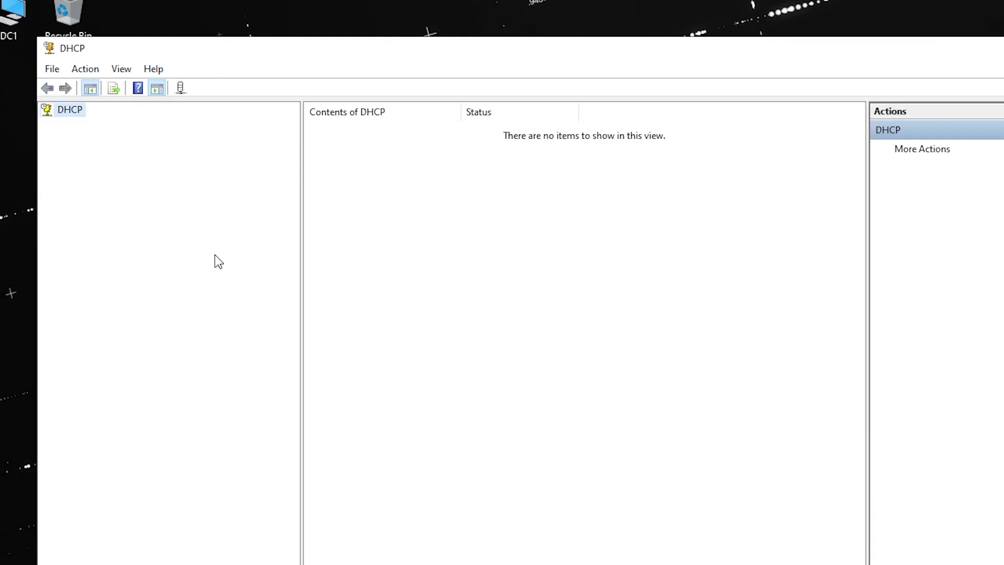
- Add dc1.twn.local back via Add Server, picking it from the authorized DHCP servers list
right_click(68, 111)
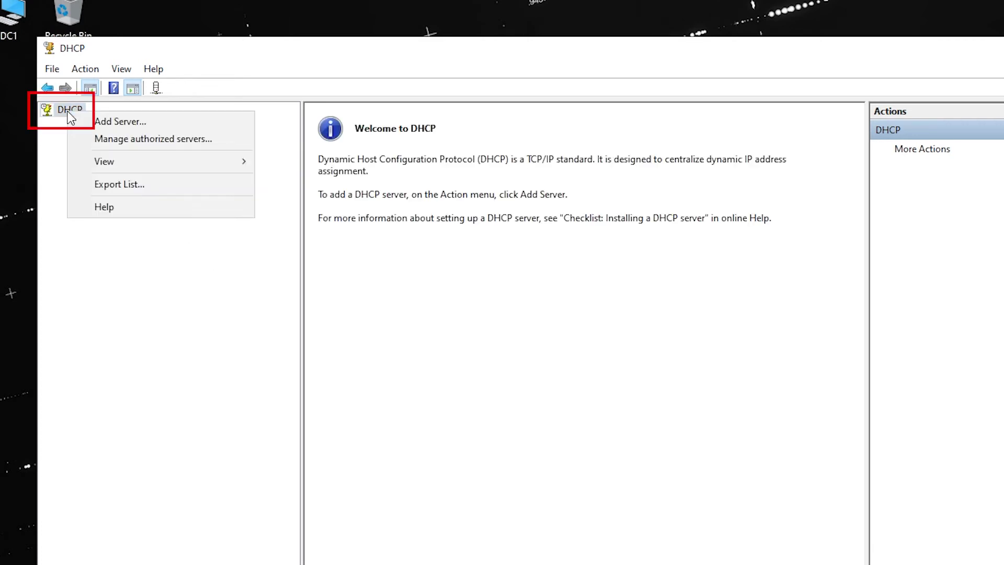
click(111, 122)
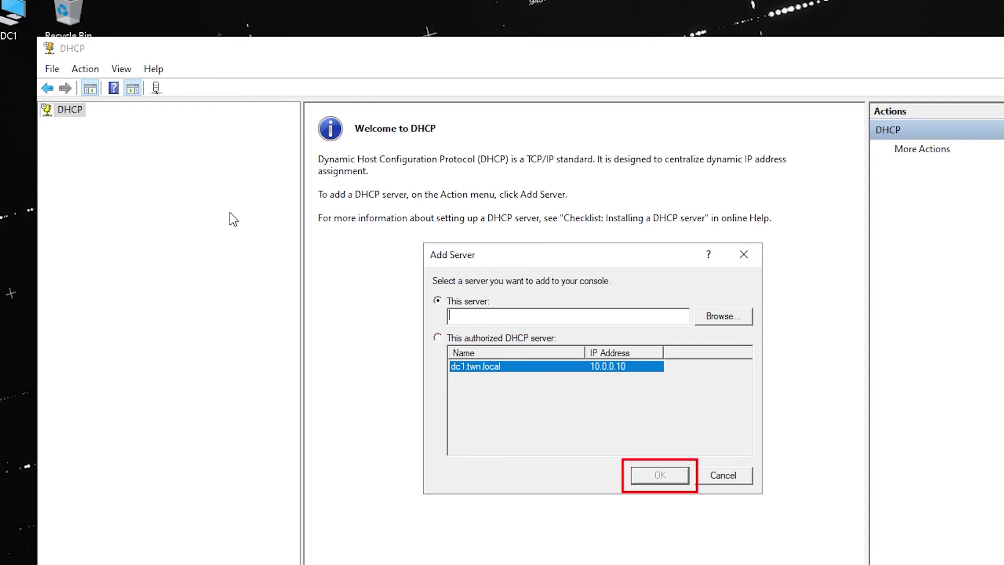
click(444, 340)
click(472, 370)
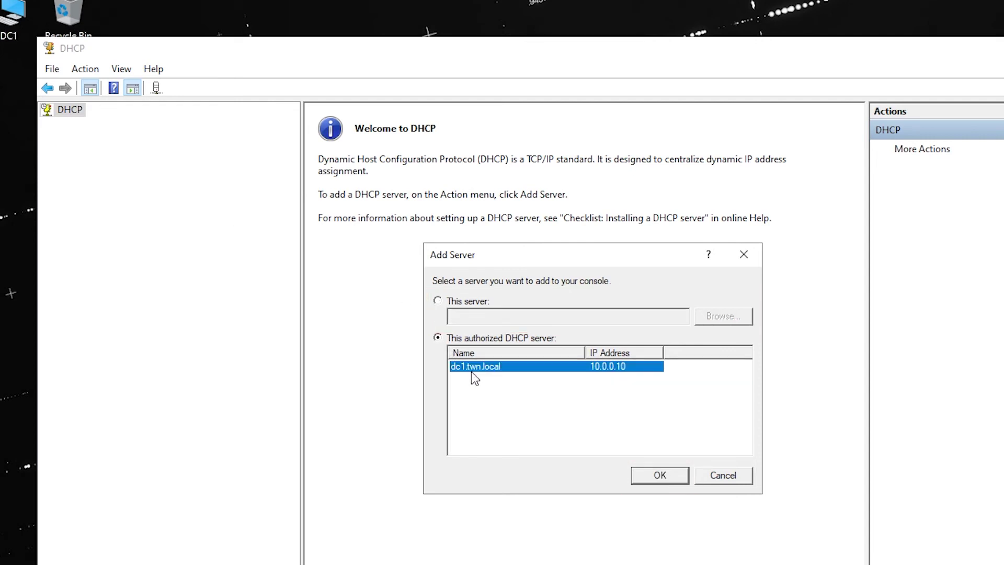
click(657, 478)
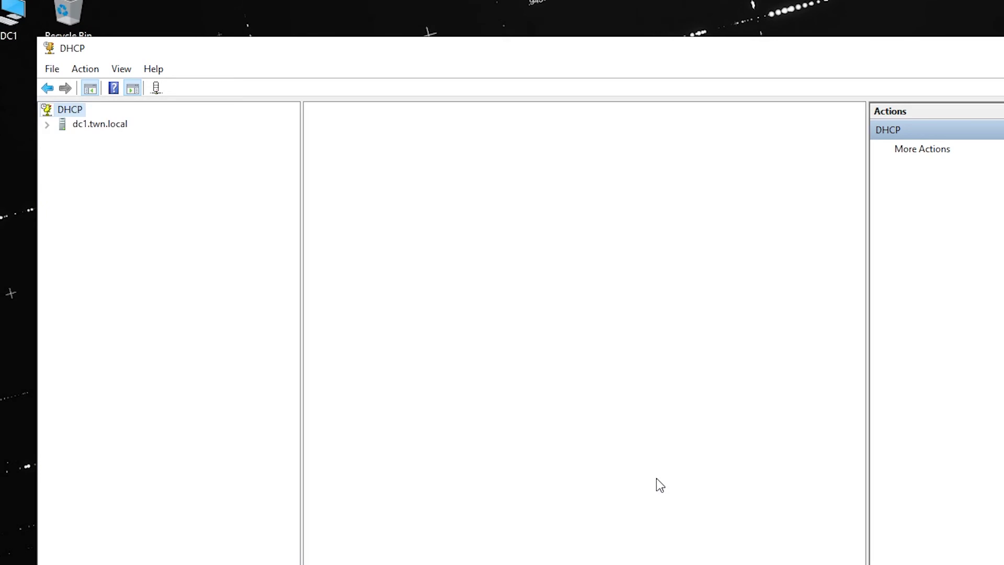
- Expand dc1.twn.local > IPv4, check Server Options, Policies and Filters, and confirm no scope exists
click(47, 125)
click(63, 139)
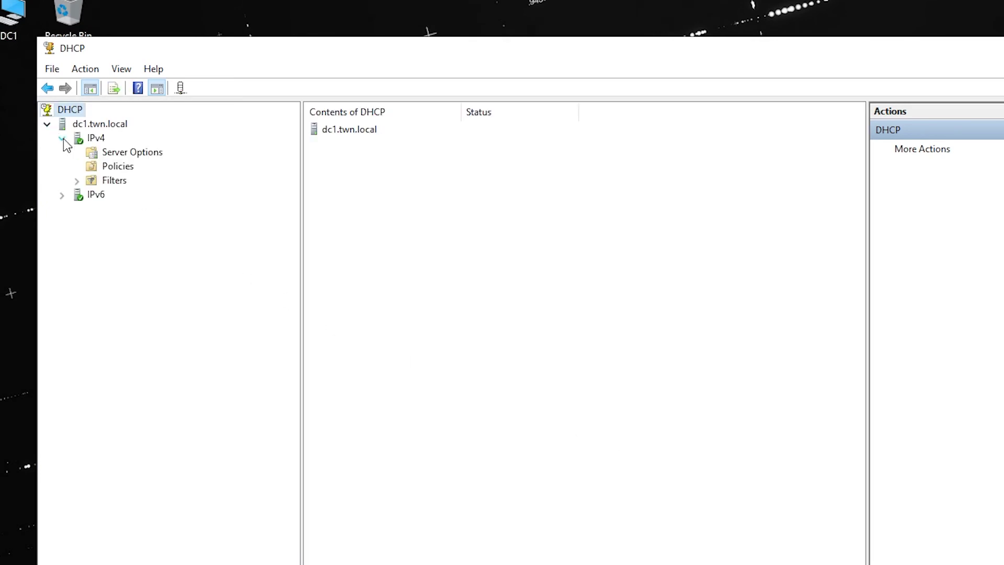
click(86, 138)
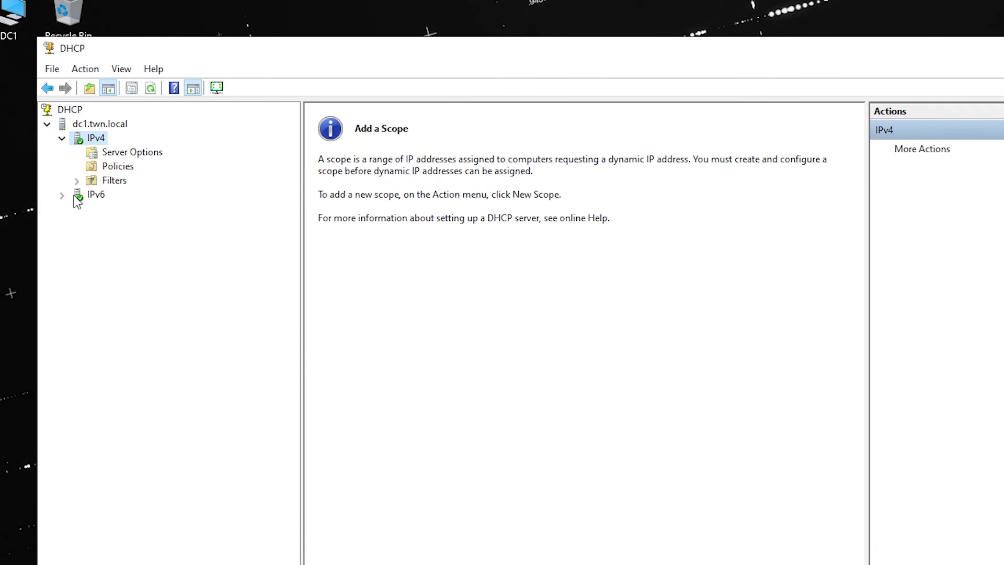
key(Down)
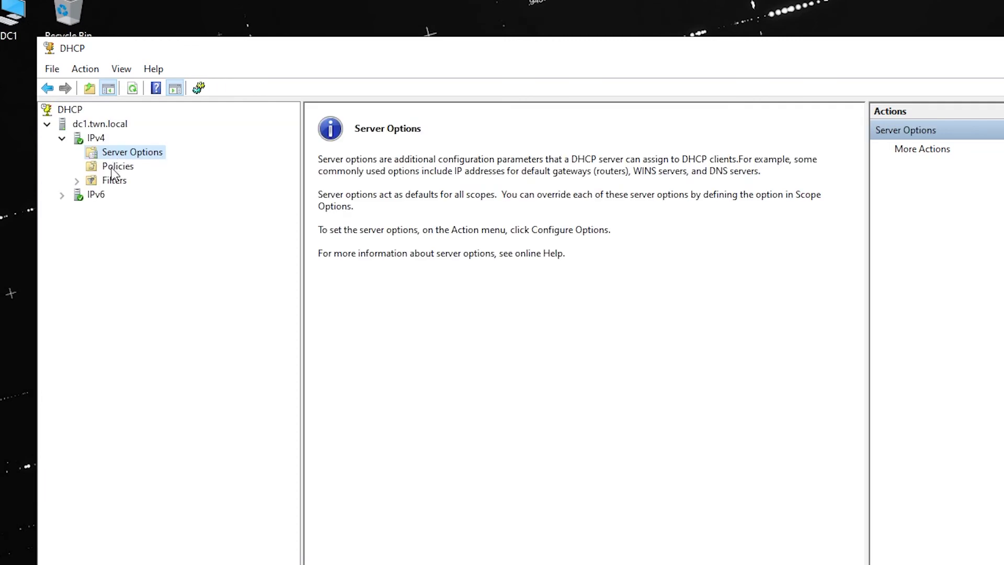
click(113, 167)
double_click(114, 181)
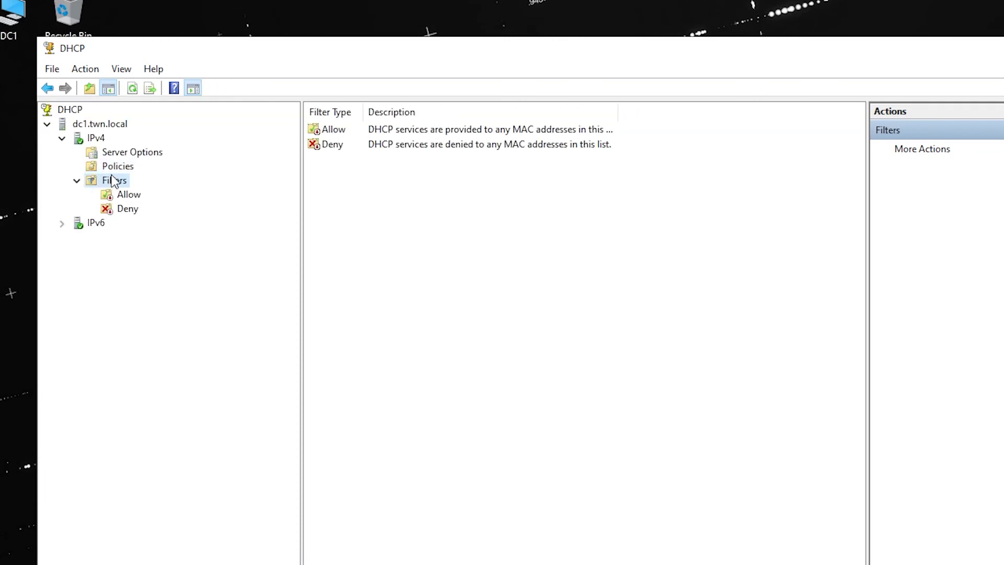
click(98, 139)
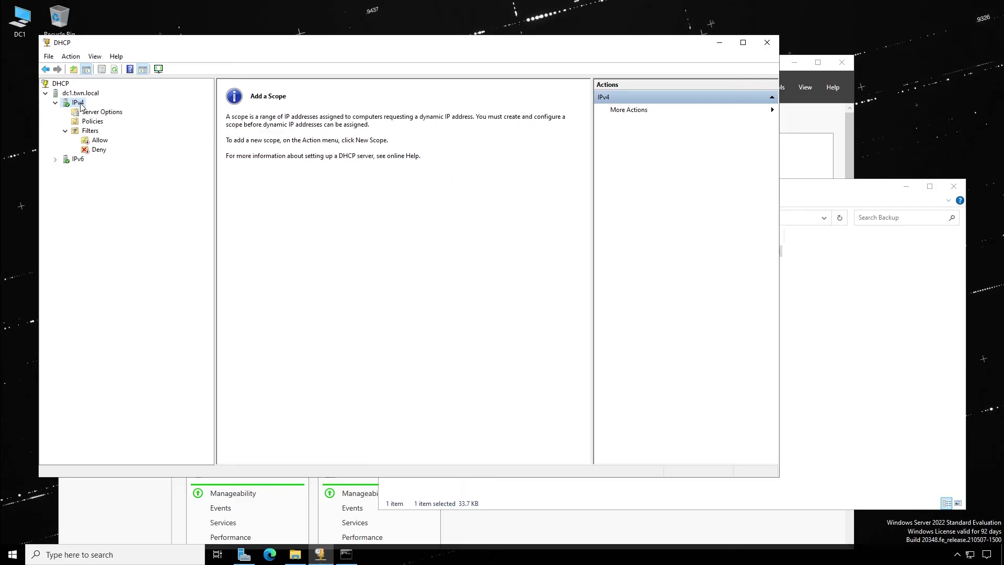
- Run 'netsh exec c:\backup\dhcp_backup.txt' to restore the Main Scope, then return to the DHCP console
click(346, 555)
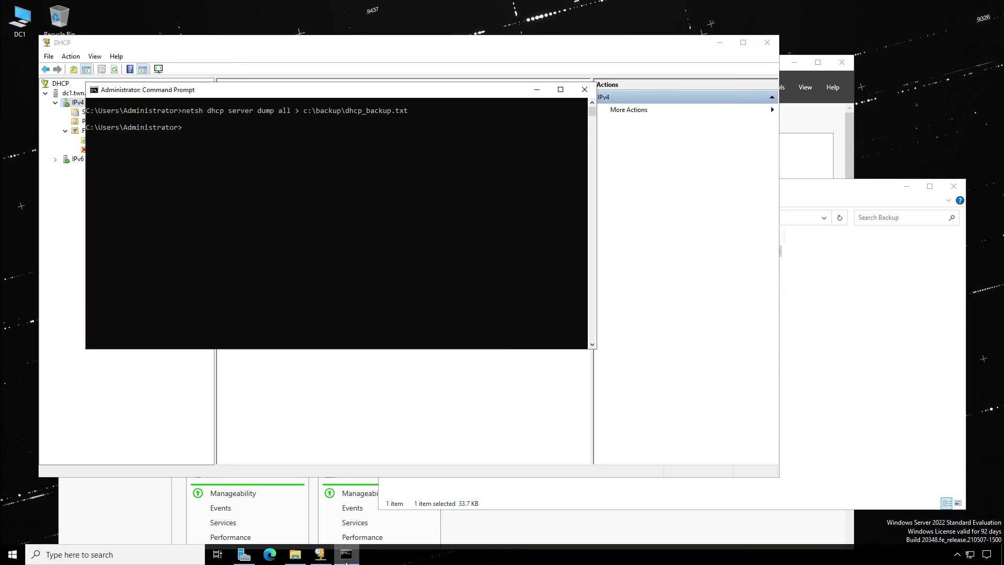
text(netsh)
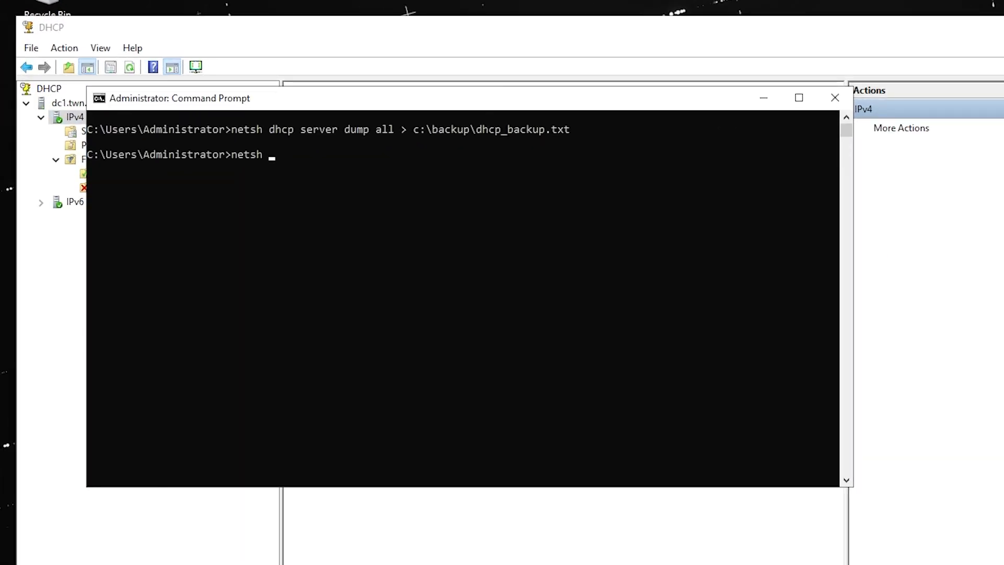
text( exec c:\backup\dhcp_backup.txt)
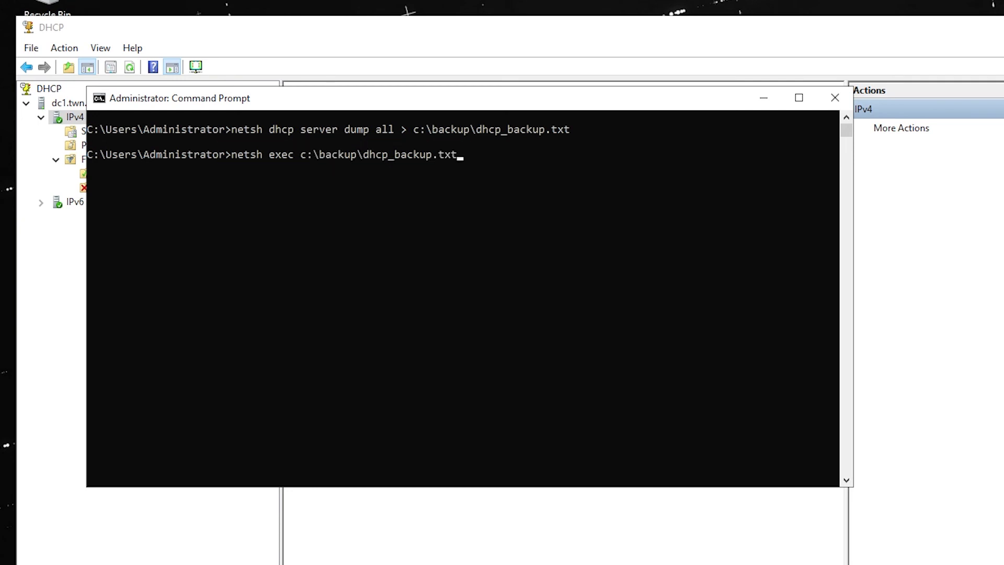
key(Return)
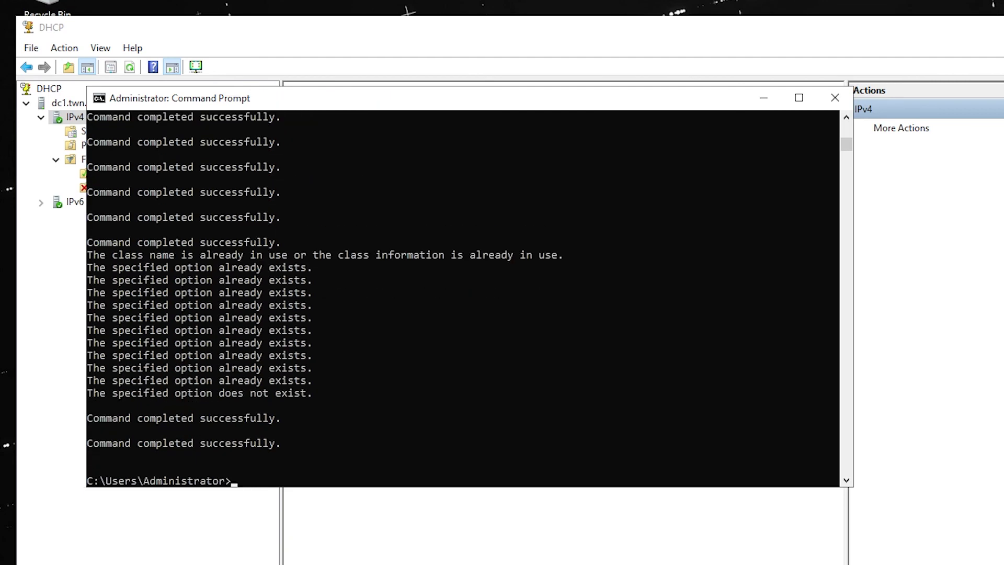
click(174, 34)
- Refresh the console and browse Main Scope's pool 10.0.0.50–10.0.0.100, leases, 10.0.0.15 reservation and options
key(F5)
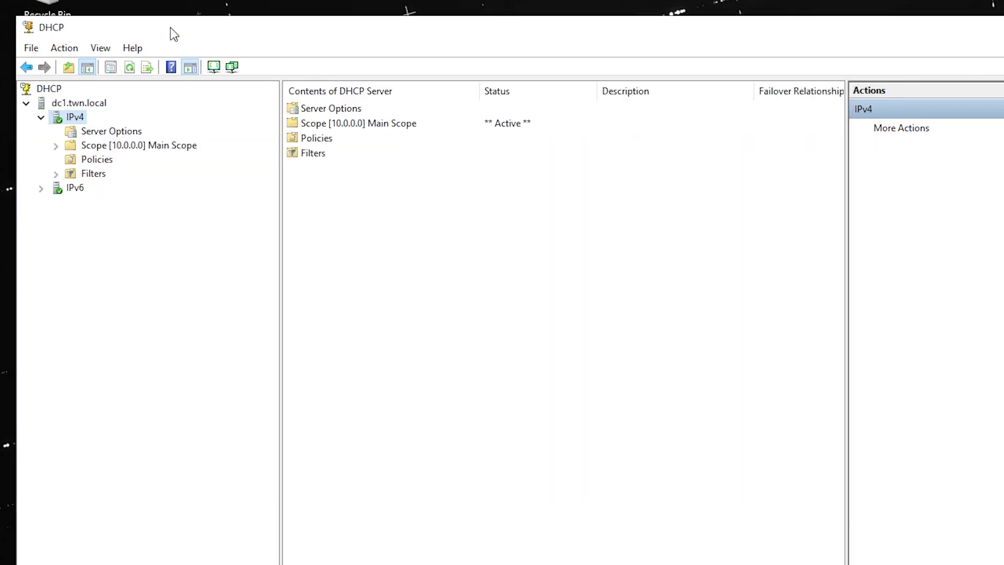
click(90, 130)
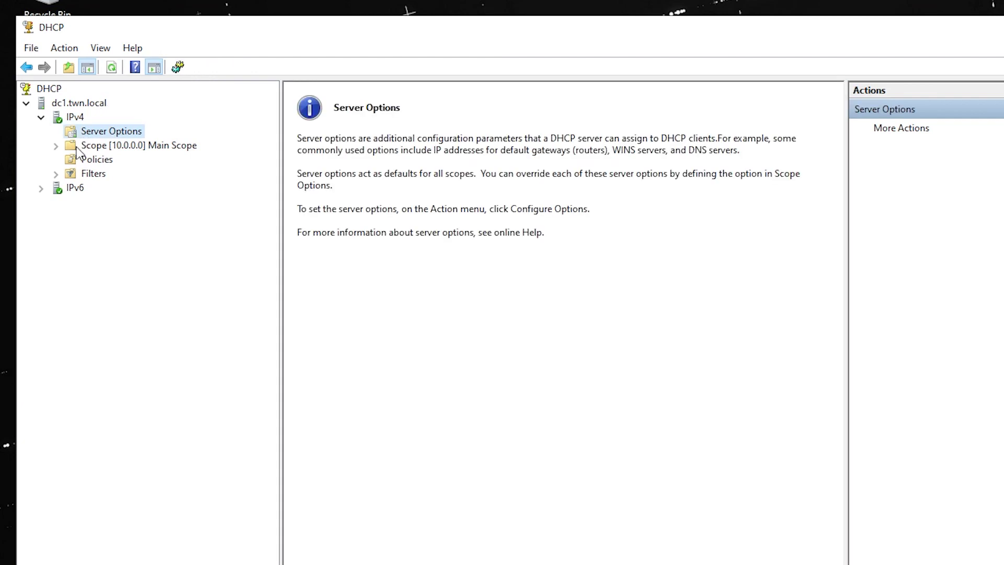
double_click(76, 147)
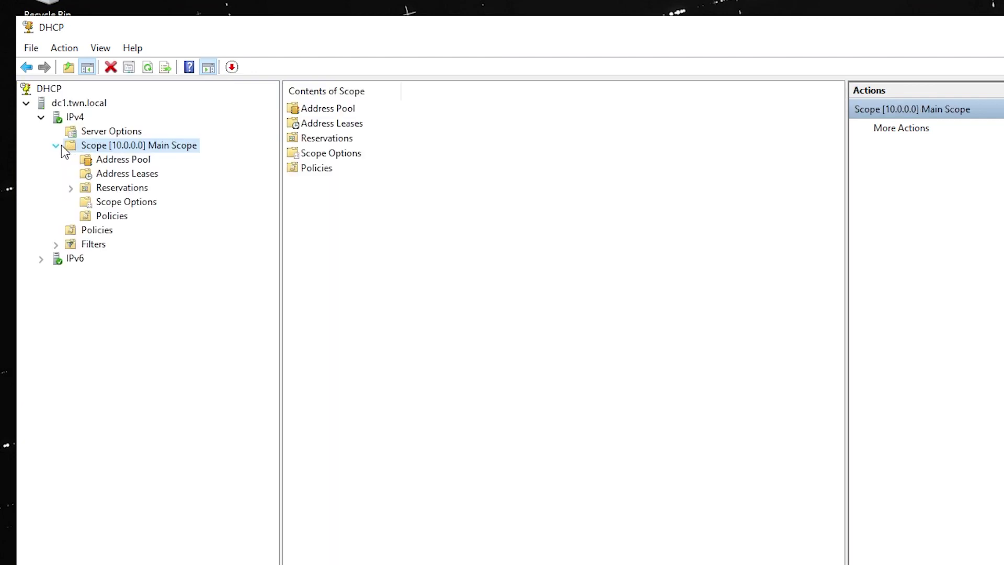
click(90, 160)
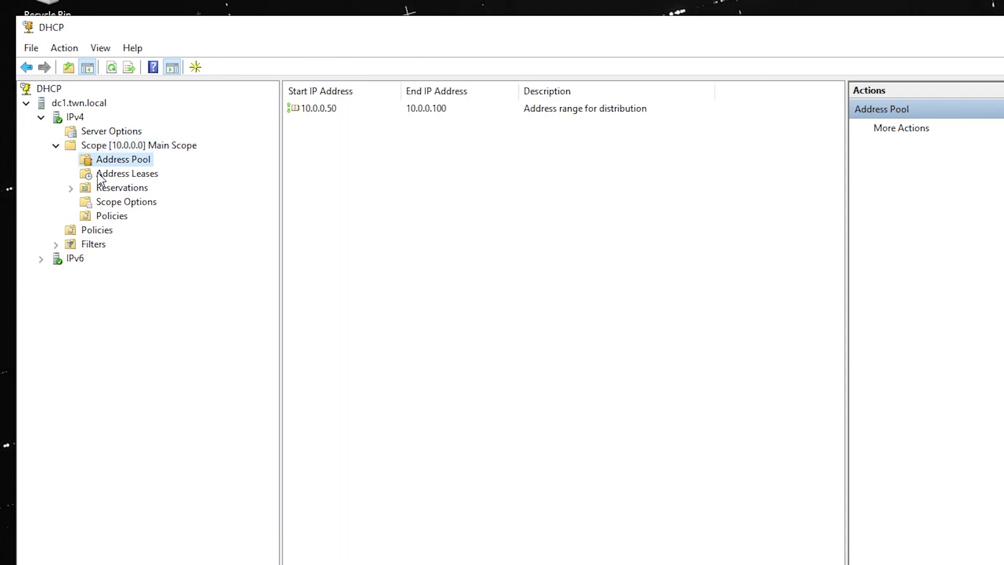
click(101, 178)
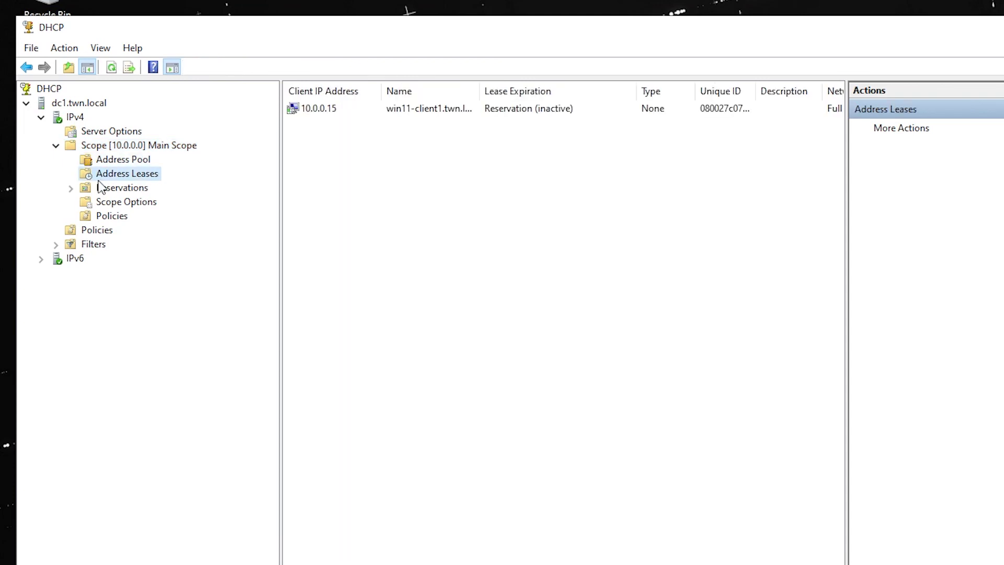
double_click(80, 190)
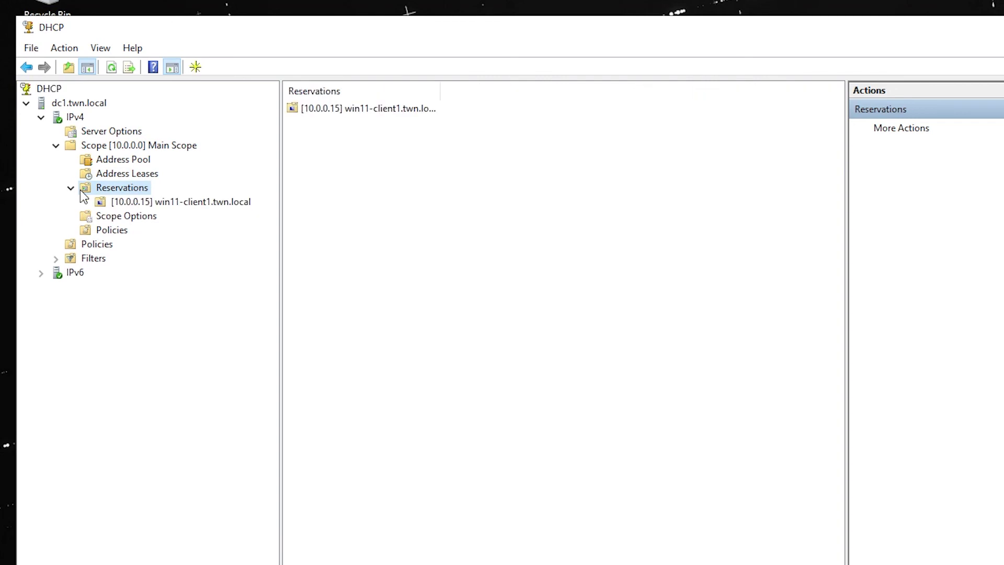
click(99, 216)
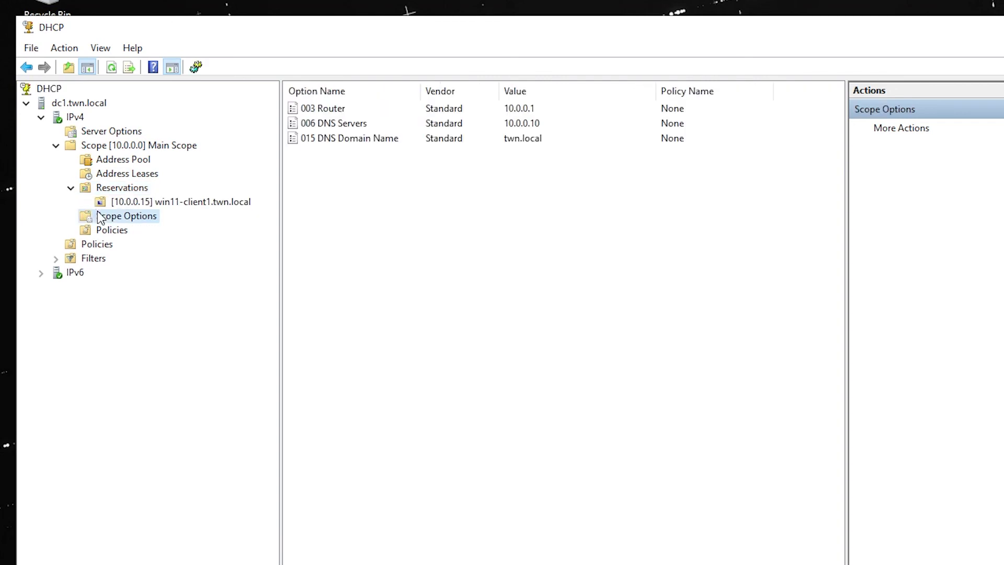